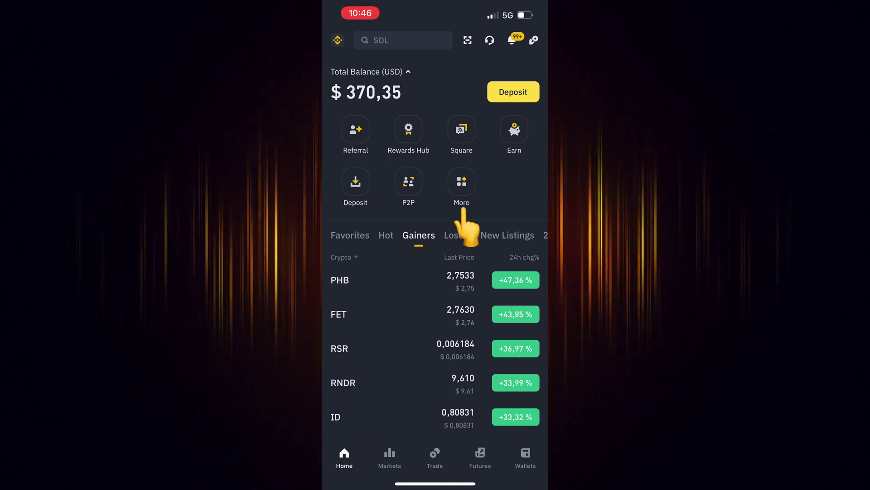
# From the full services list, add Convert from the Trade section to the home-screen shortcuts.
pyautogui.click(461, 185)
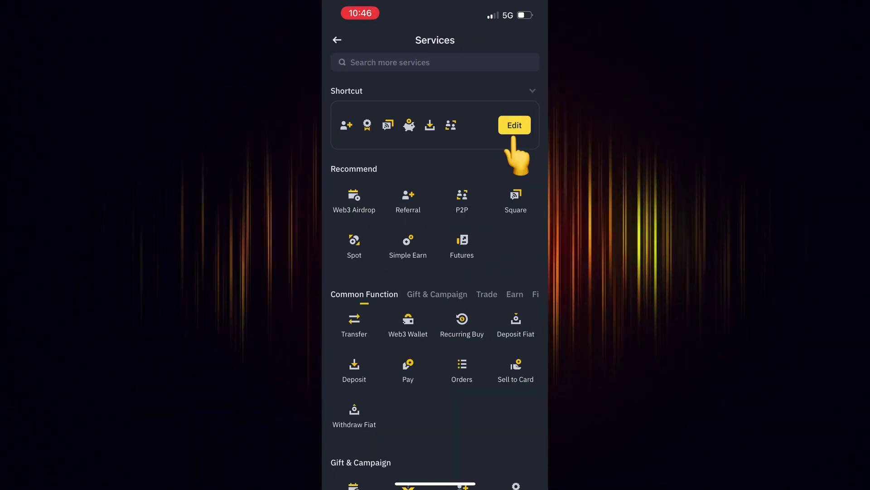
pyautogui.click(514, 125)
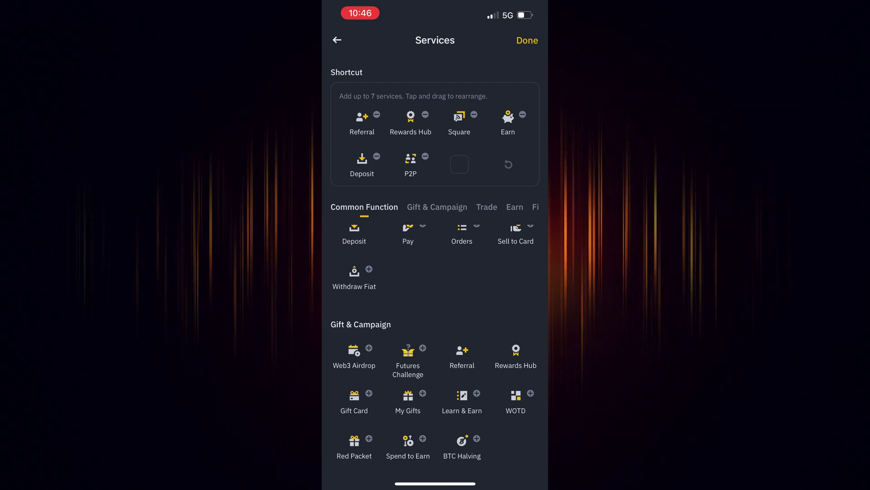
pyautogui.scroll(2, 436, 340)
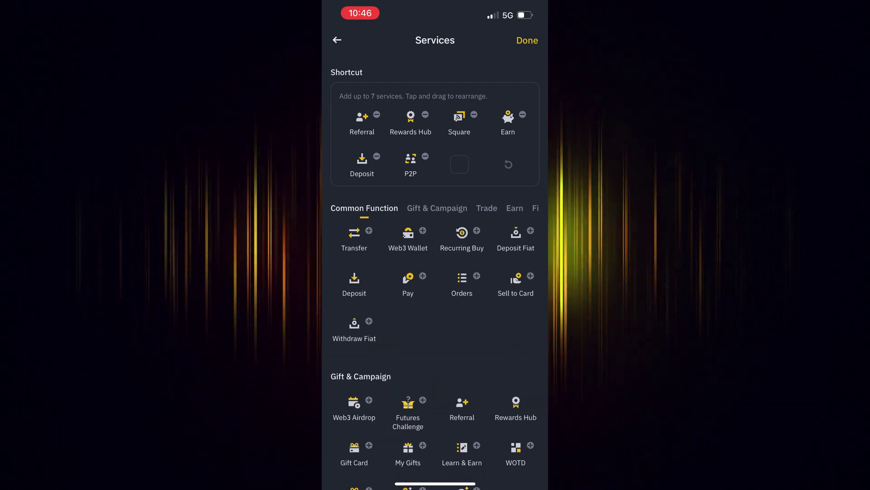
pyautogui.scroll(-3, 435, 340)
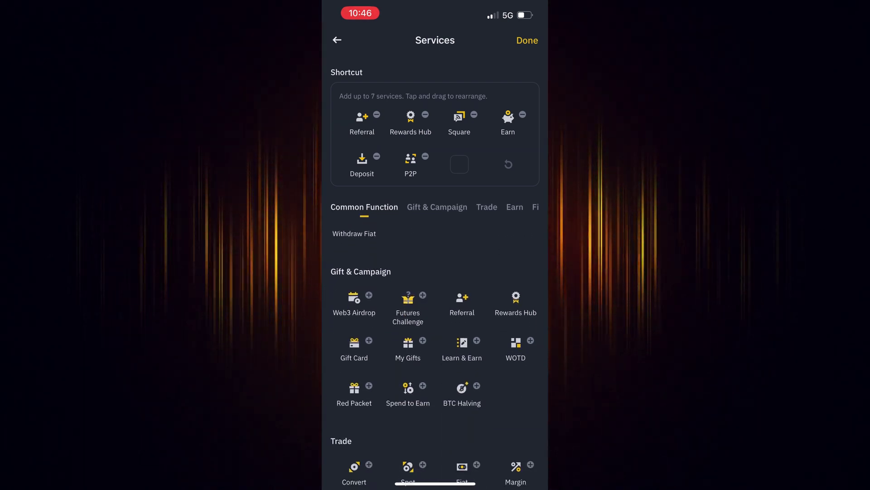
pyautogui.scroll(-5, 436, 340)
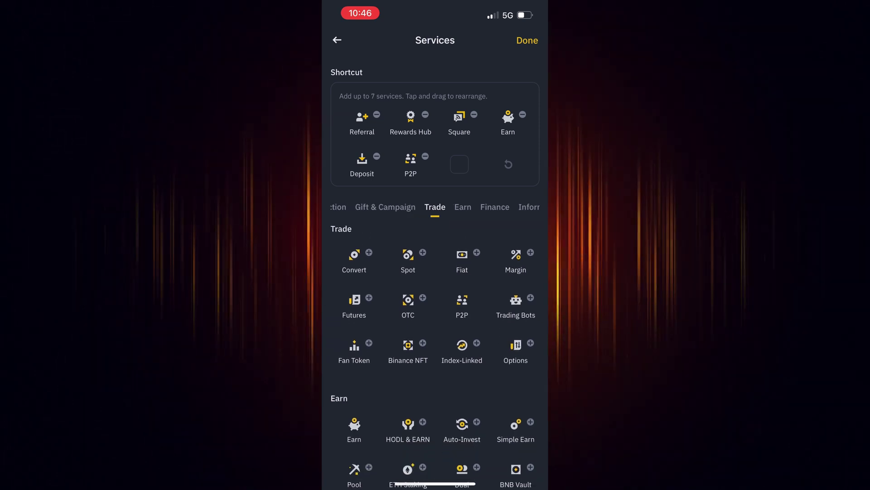
pyautogui.click(367, 255)
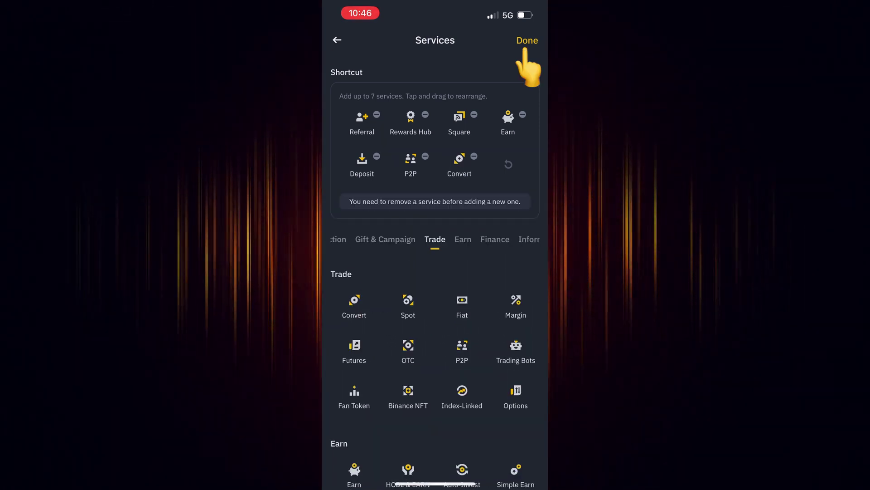
# Save the shortcut edits, open Convert, and preview converting the full 2 776 969,88 FLOKI to AEVO.
pyautogui.click(527, 39)
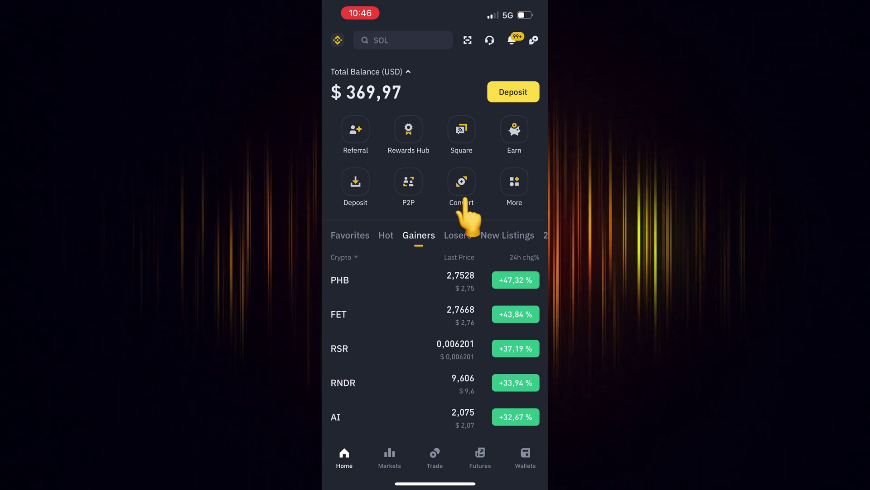
pyautogui.click(462, 183)
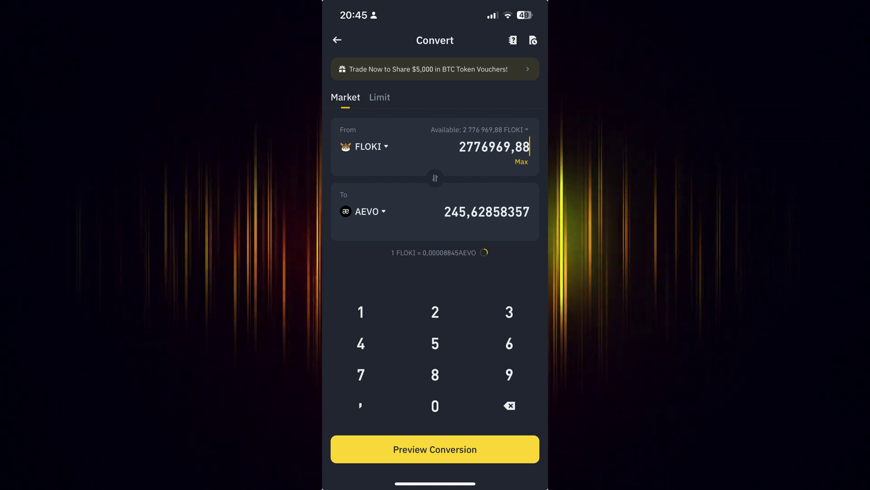
pyautogui.click(436, 450)
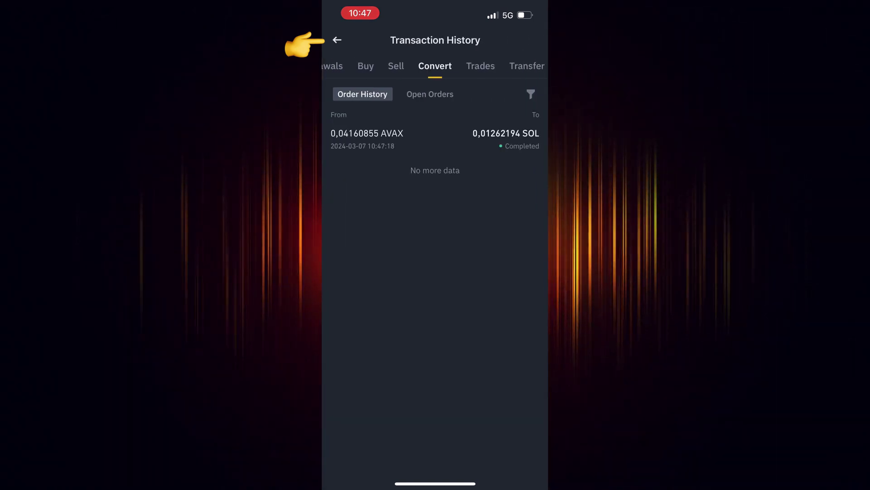
# Back out of the Convert history to Home and open Wallets to view Spot balances.
pyautogui.click(336, 40)
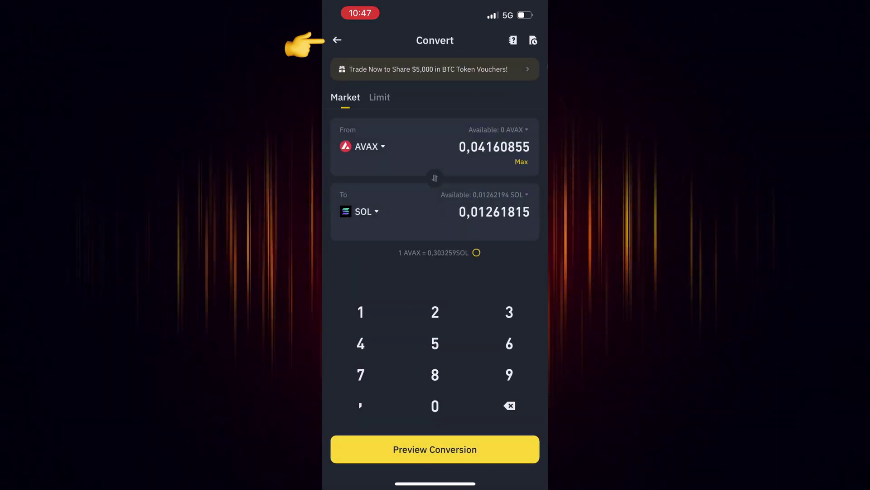
pyautogui.click(337, 40)
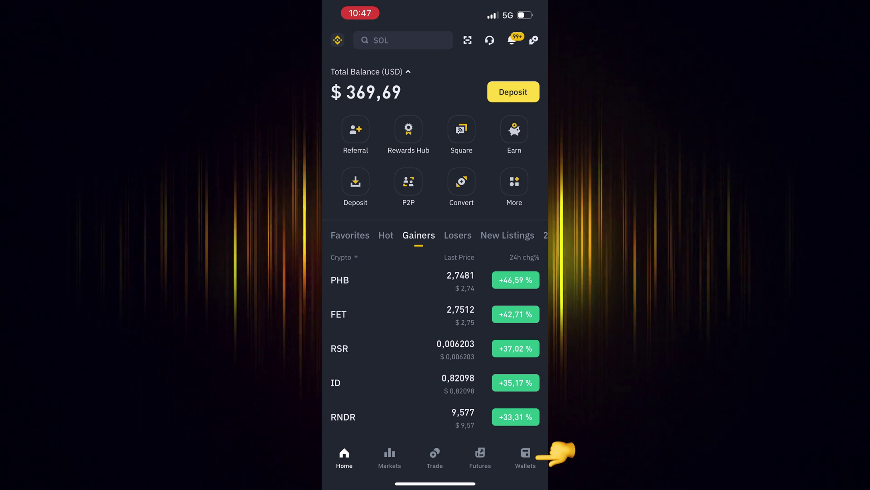
pyautogui.click(525, 457)
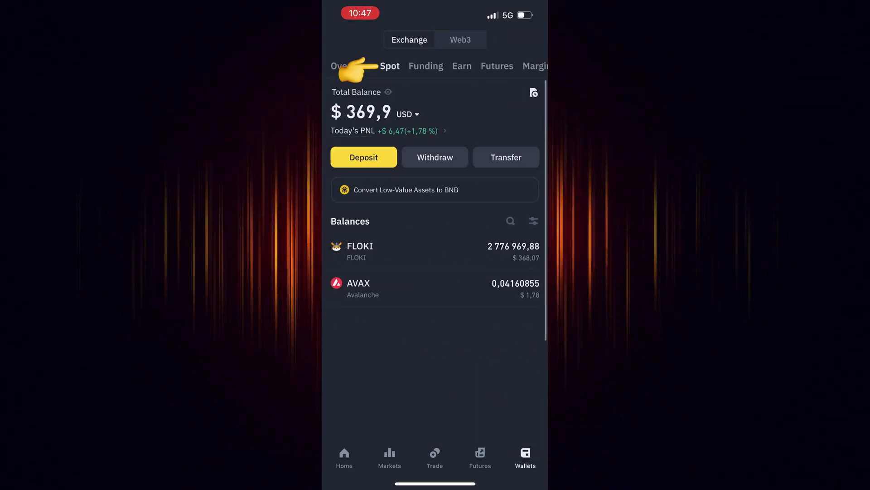